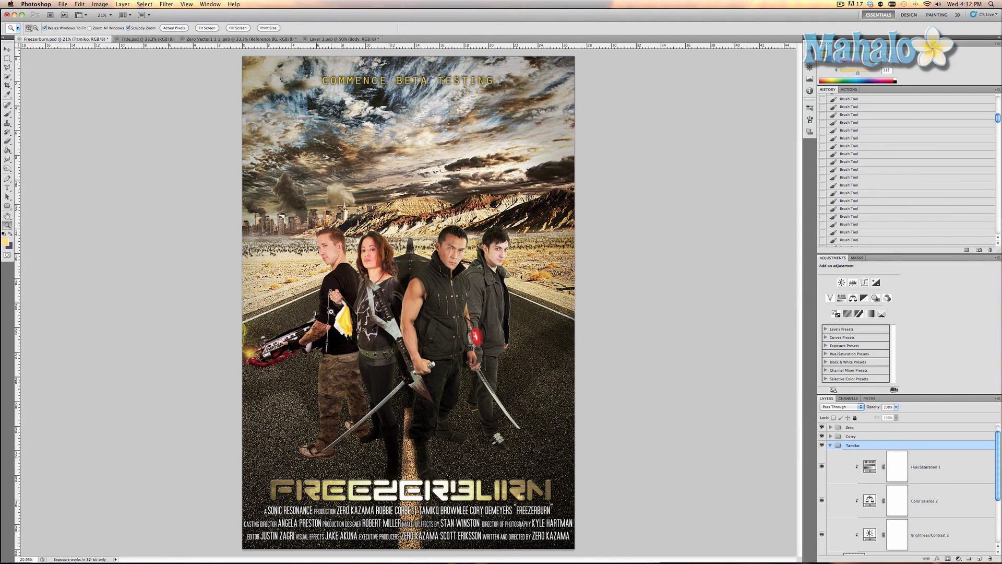
Step: Zoom the poster in to 33.3% with the Zoom tool
left_click(375, 297)
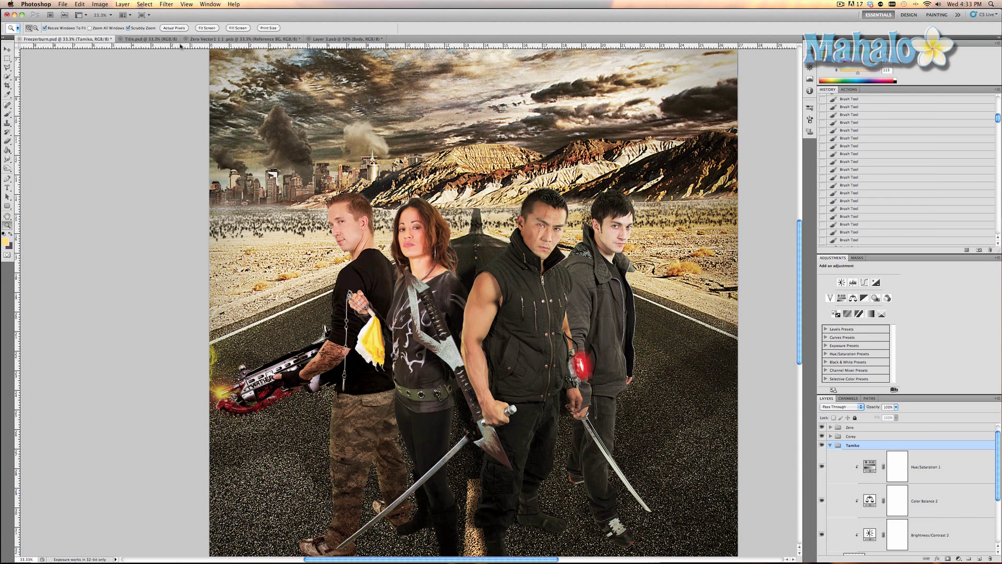
Step: Switch to the Layer 3.psb document and zoom out to 25% to show Tamiko's whole figure
left_click(326, 39)
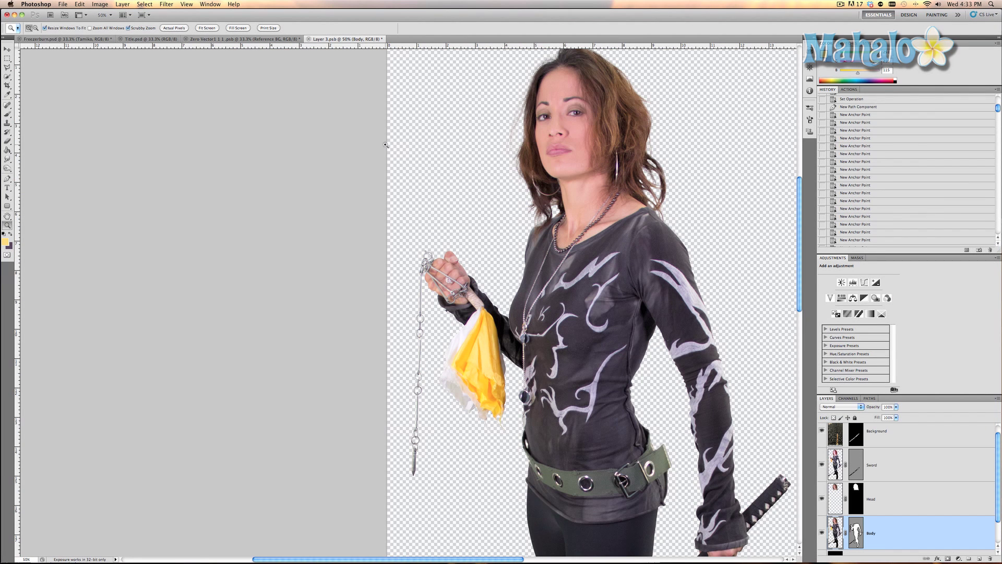
left_click(536, 200, "alt")
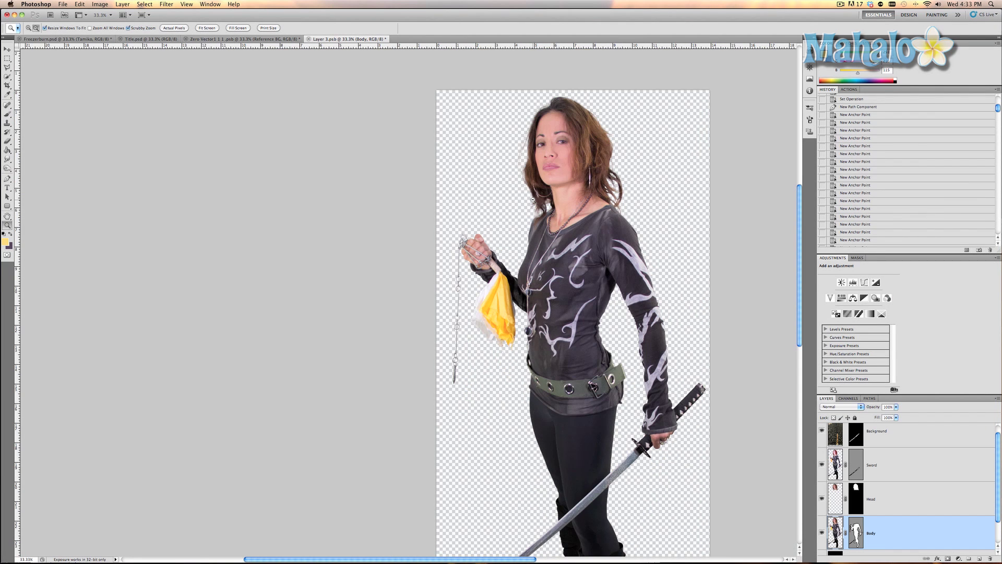
scroll(559, 237, "down", 1)
left_click(559, 237, "alt")
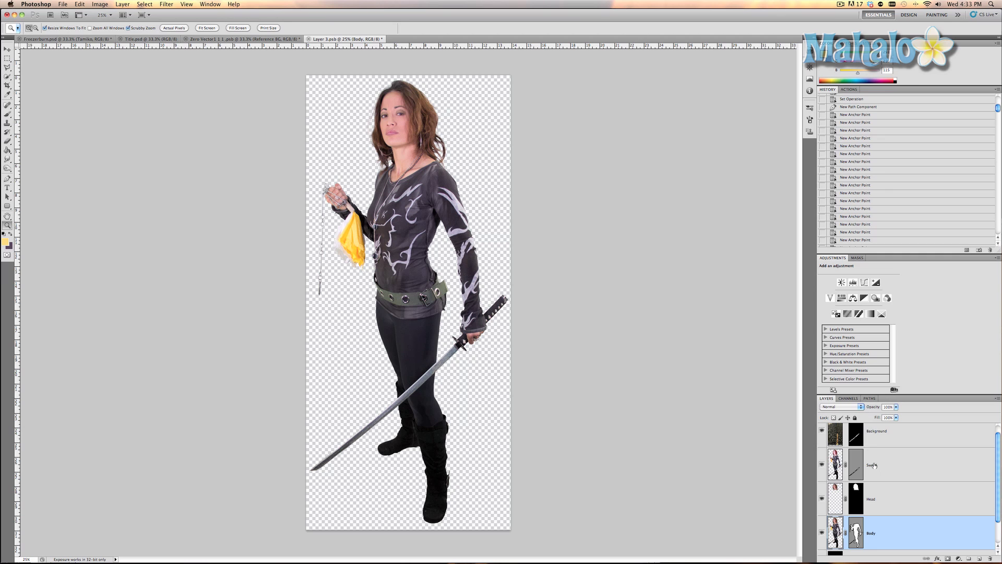
Step: Duplicate the Body layer, delete the copy's vector mask, and rename the copy Tassle
key("super+j")
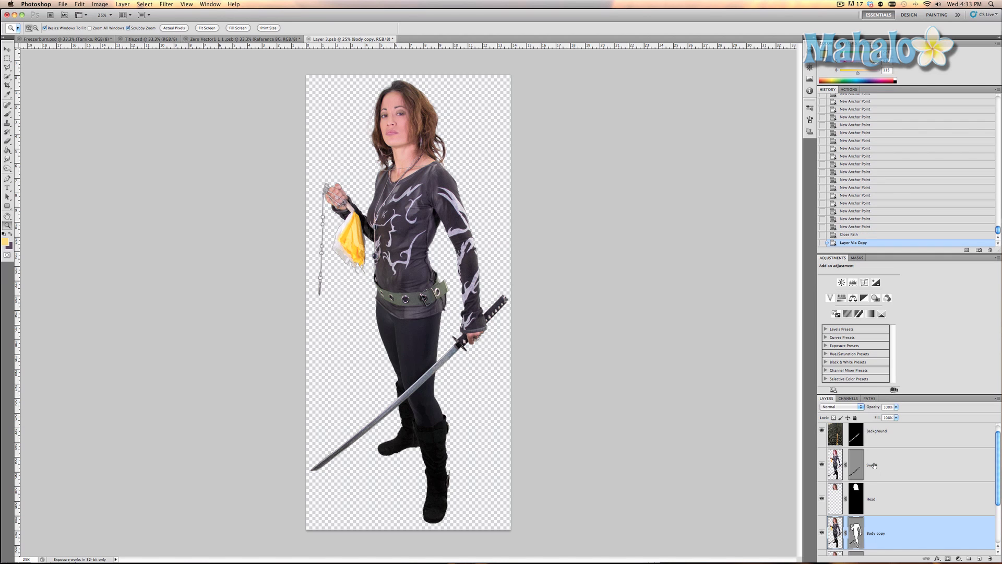
scroll(868, 459, "down", 2)
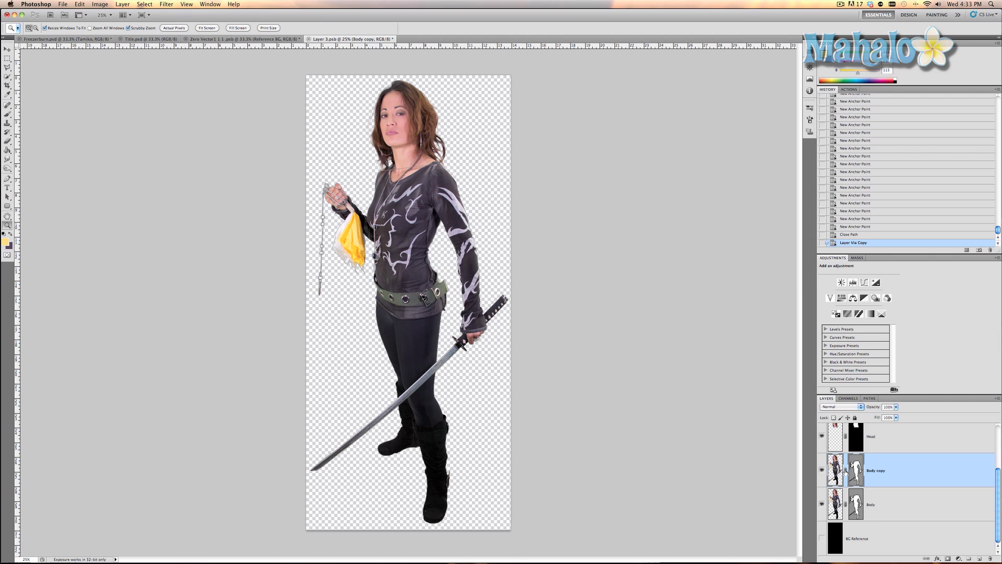
left_click(846, 470)
left_click_drag(857, 470, 989, 558)
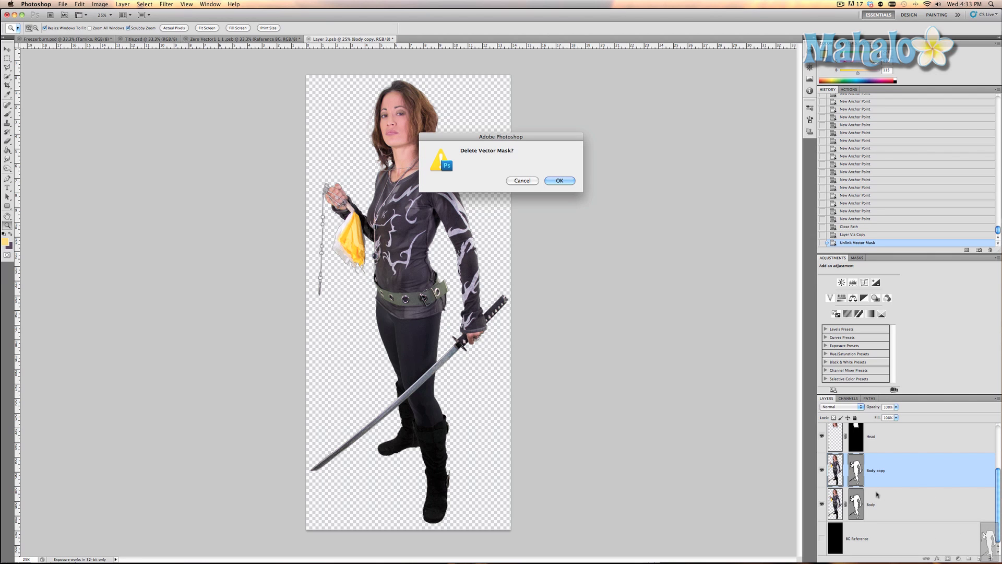
key("Return")
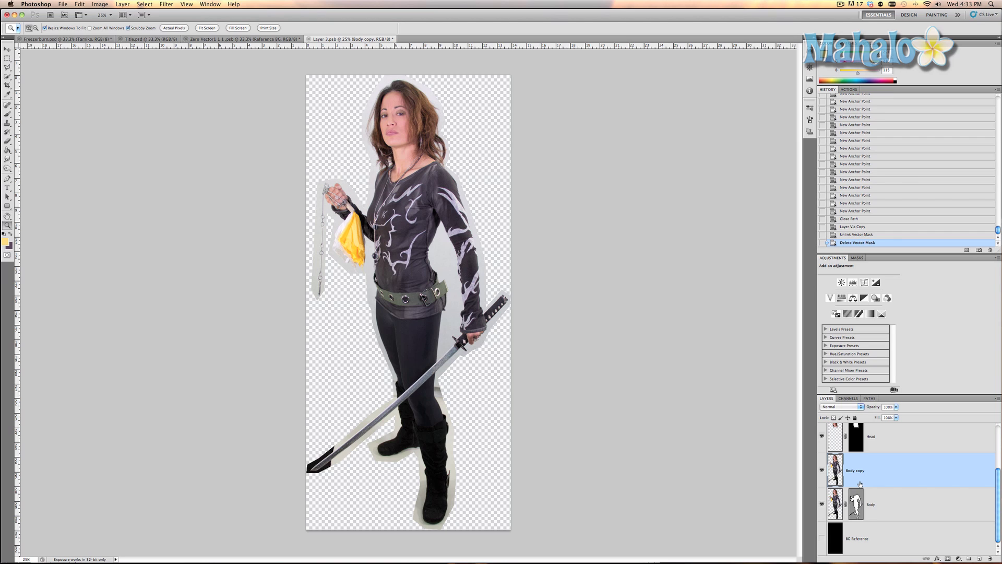
double_click(858, 471)
type("Tassle")
key("Return")
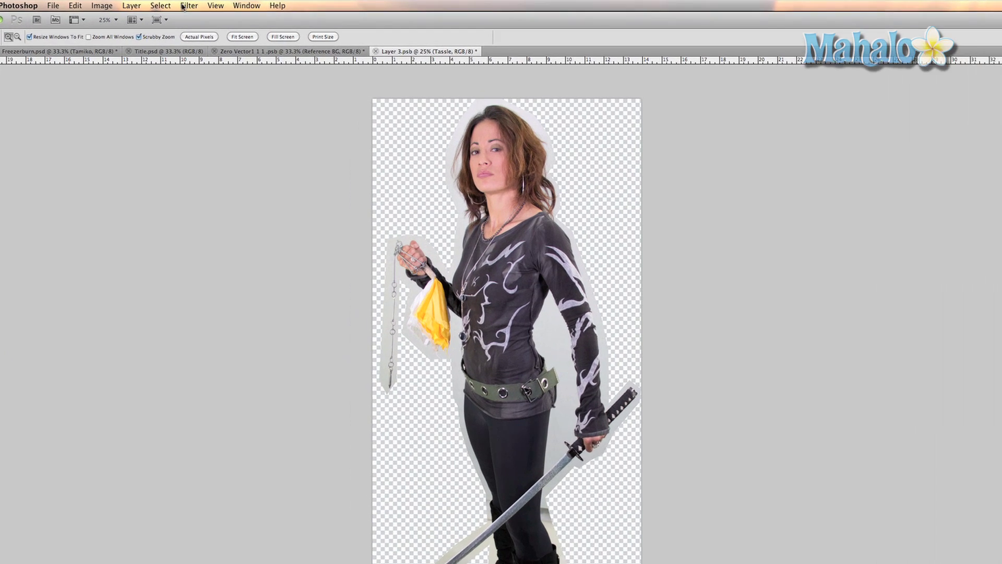
left_click(145, 5)
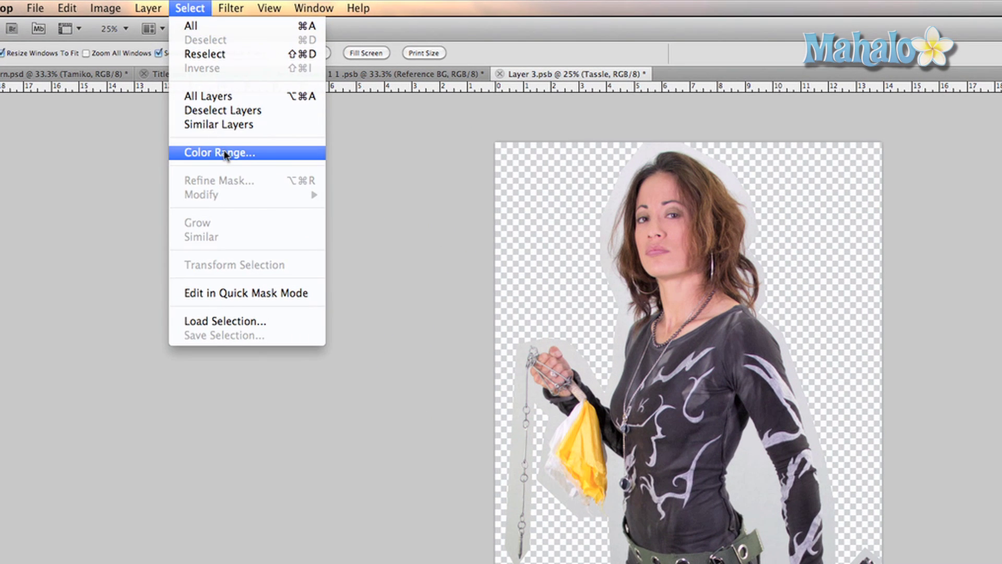
Step: Open Color Range, sample the yellow tassel, and preview the selection against a black matte
left_click(225, 153)
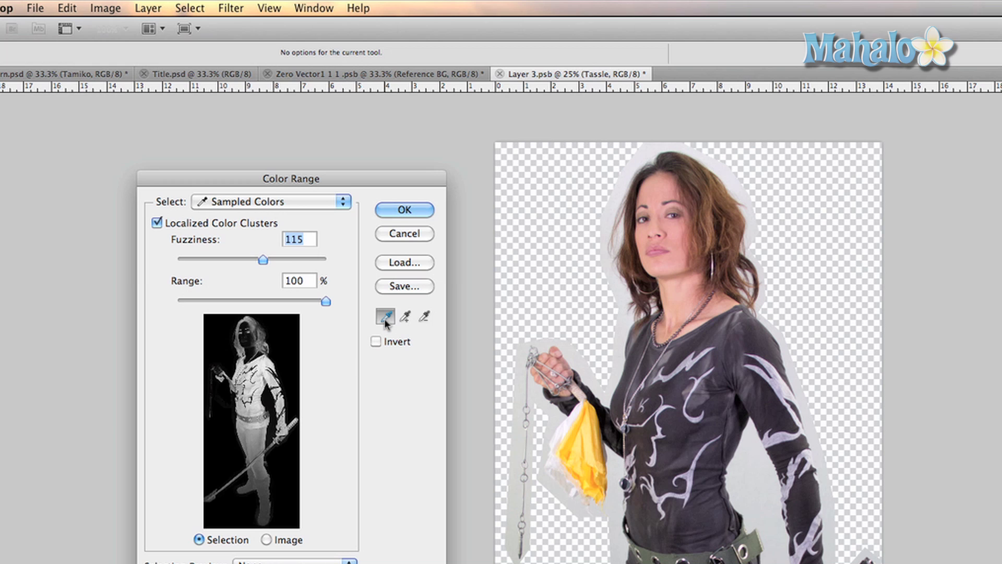
left_click(591, 435)
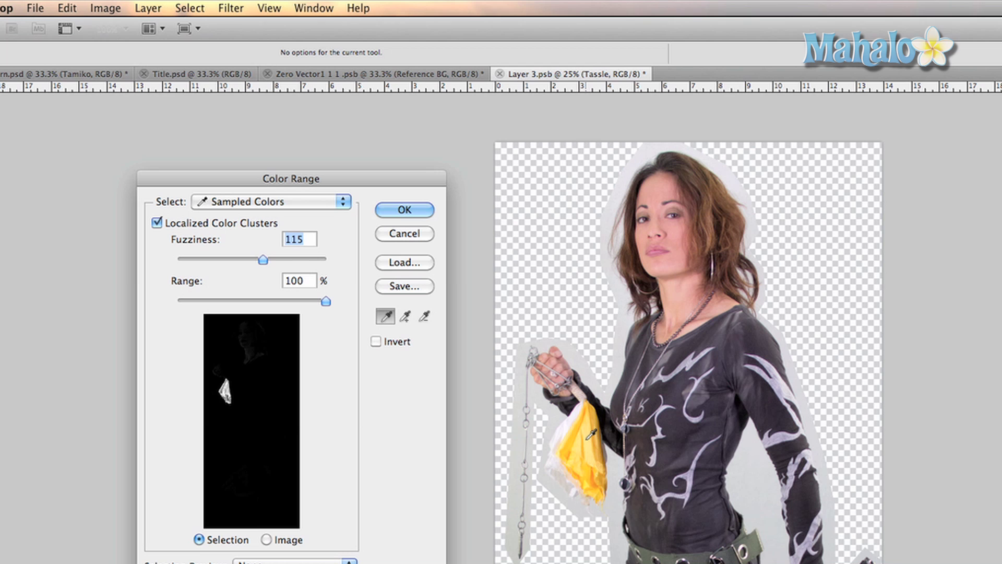
left_click(583, 431)
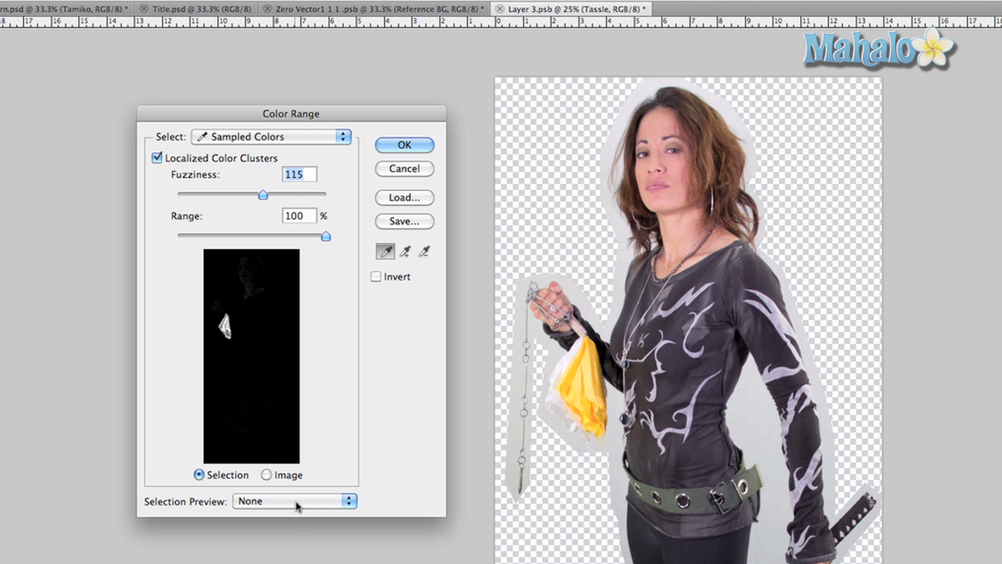
left_click(255, 507)
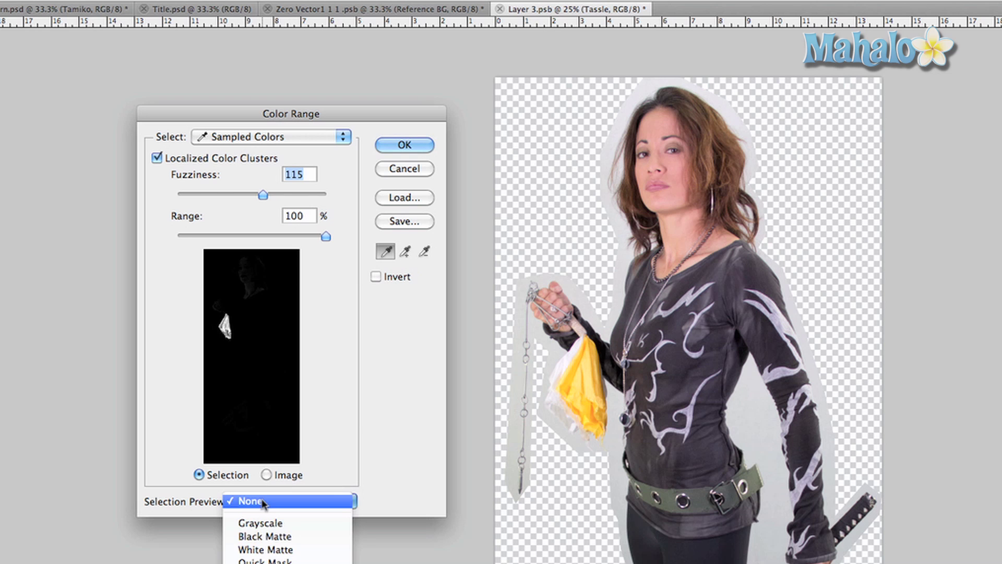
left_click(267, 536)
key("alt")
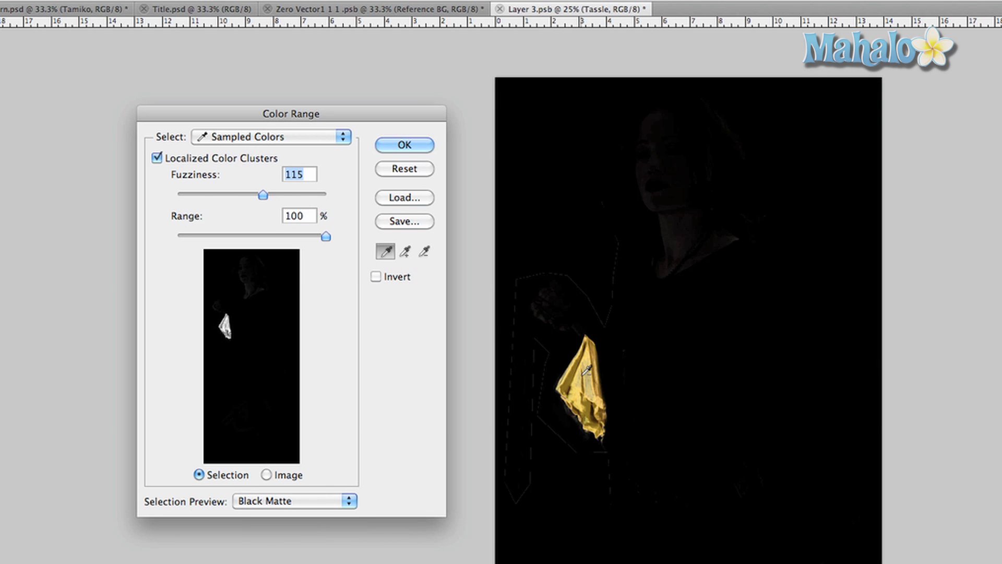
scroll(586, 370, "up", 6)
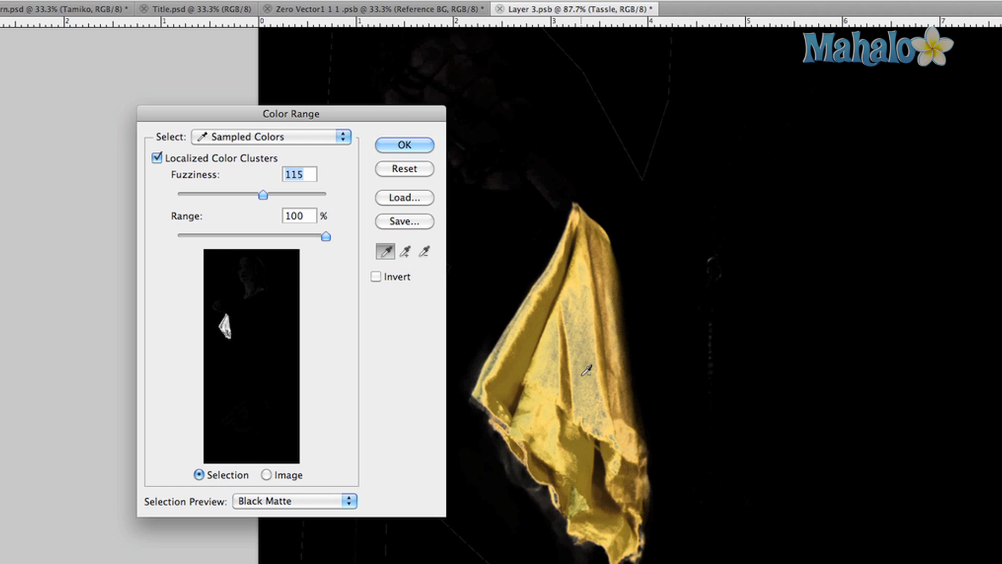
left_click_drag(387, 111, 260, 115)
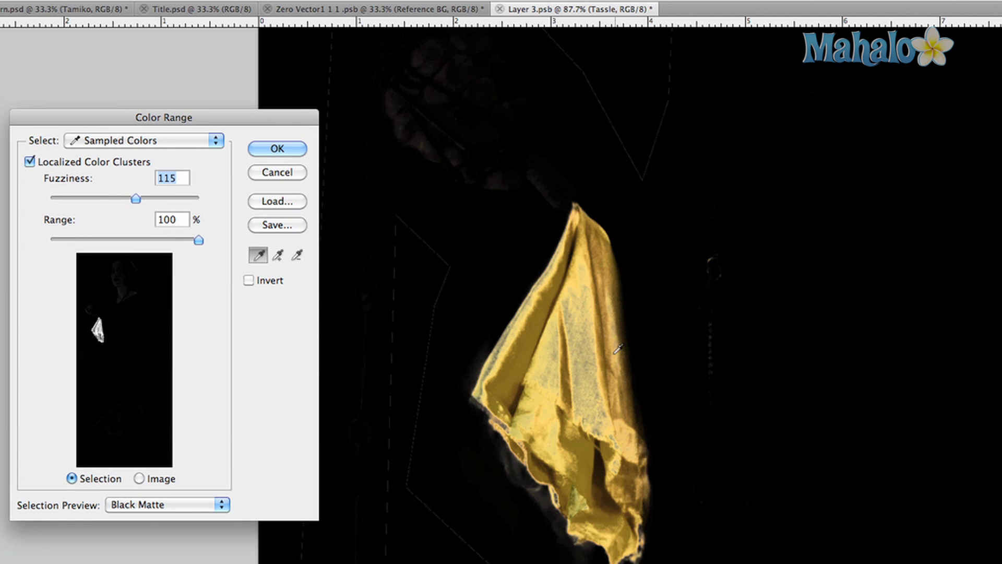
Step: Add the tassel's remaining and edge colours with the Add to Sample eyedropper at Fuzziness 115
left_click(495, 360)
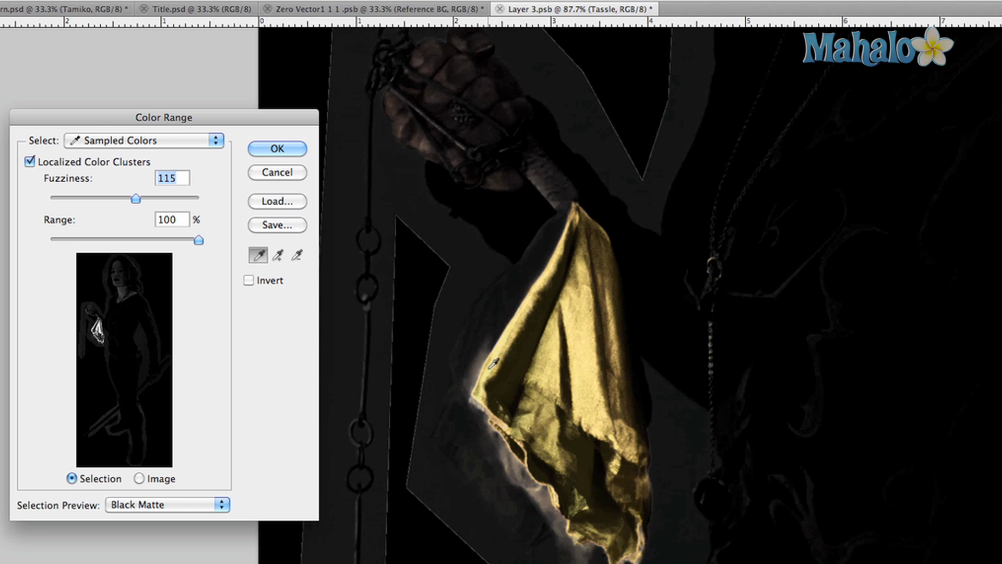
left_click(494, 362)
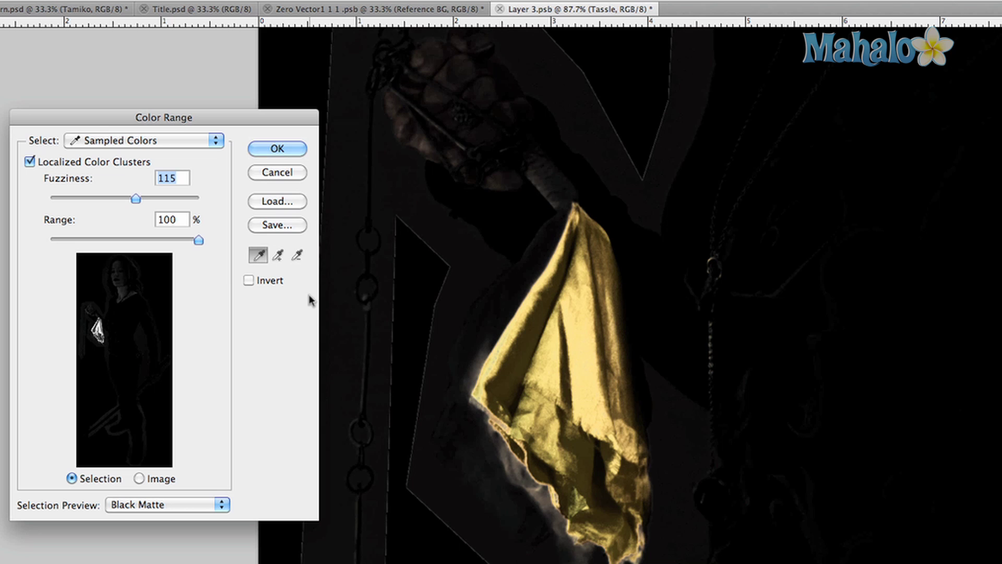
left_click(276, 256)
left_click(543, 324)
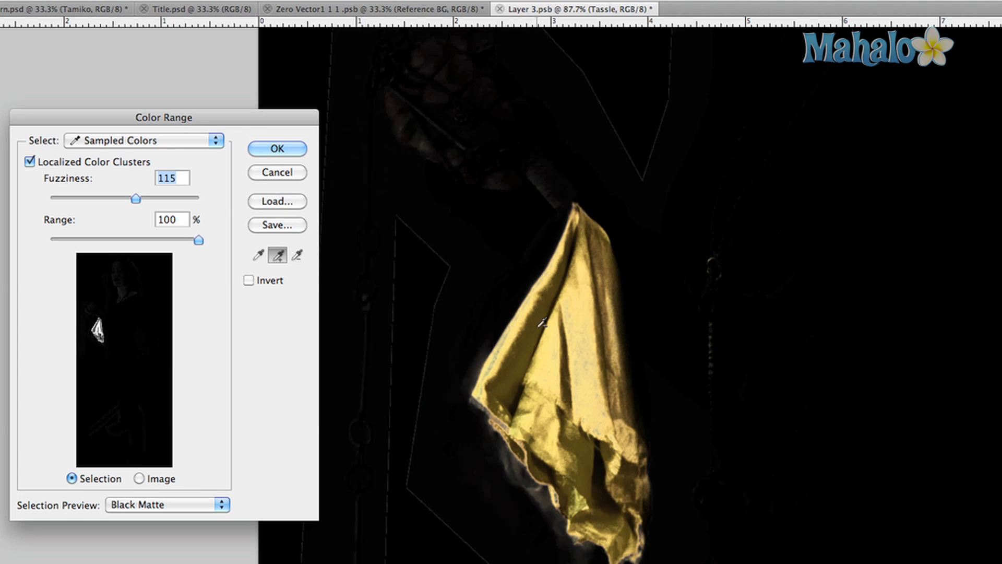
left_click(499, 350)
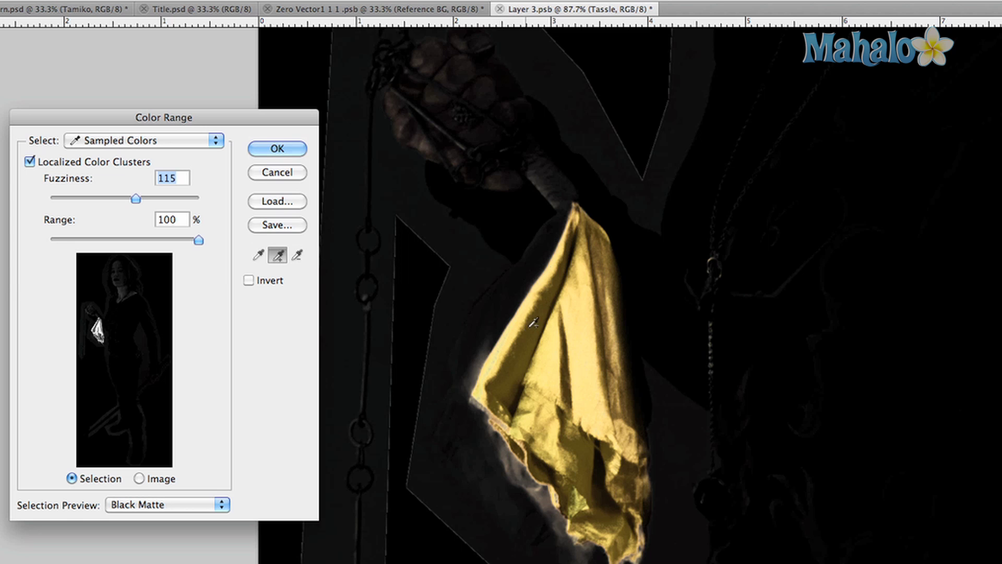
left_click(648, 439)
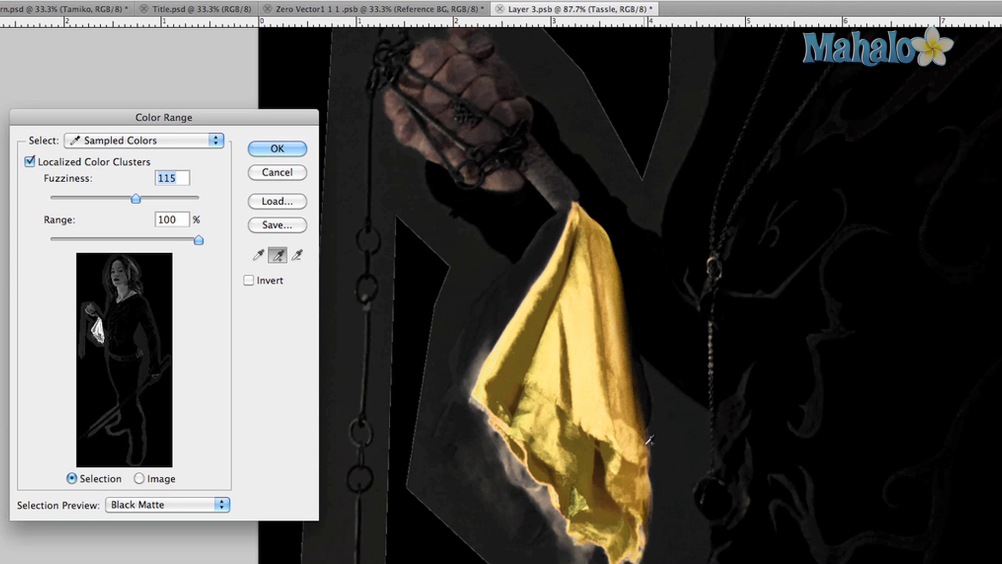
scroll(646, 431, "up", 2)
scroll(646, 432, "up", 5)
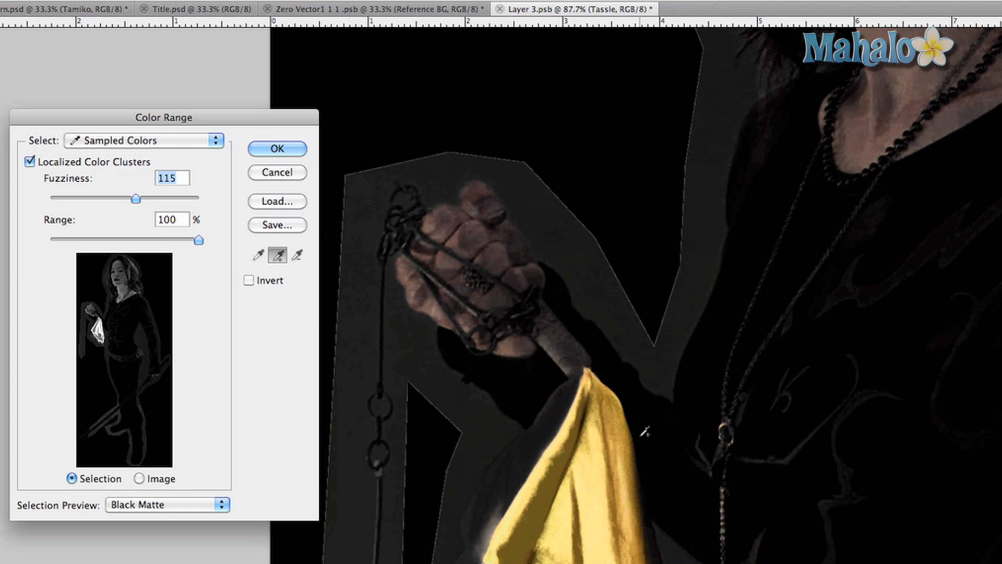
scroll(645, 431, "down", 3)
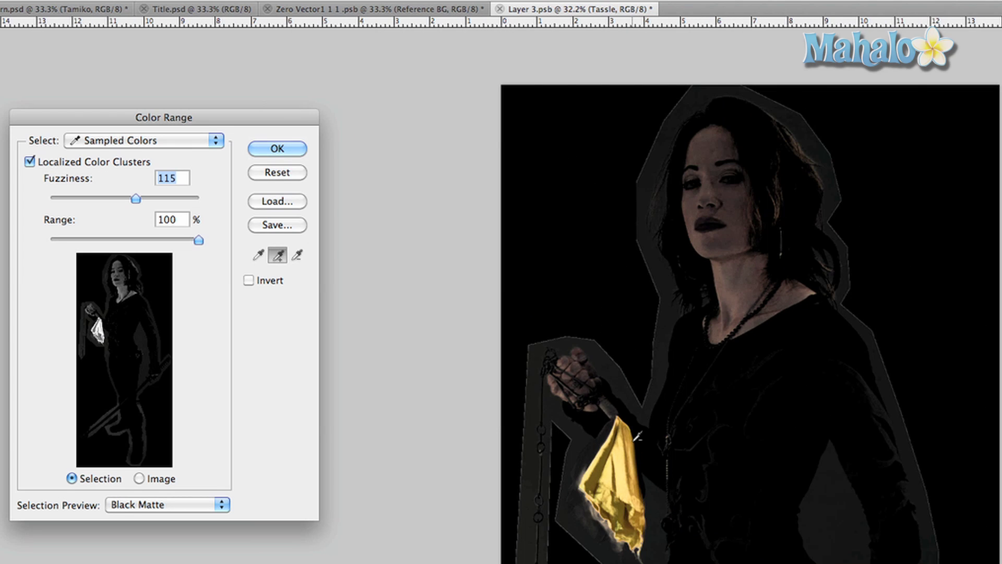
Step: Lower Range to 7% and Fuzziness to 112, then accept the tassel selection
key("alt")
left_click_drag(198, 241, 77, 241)
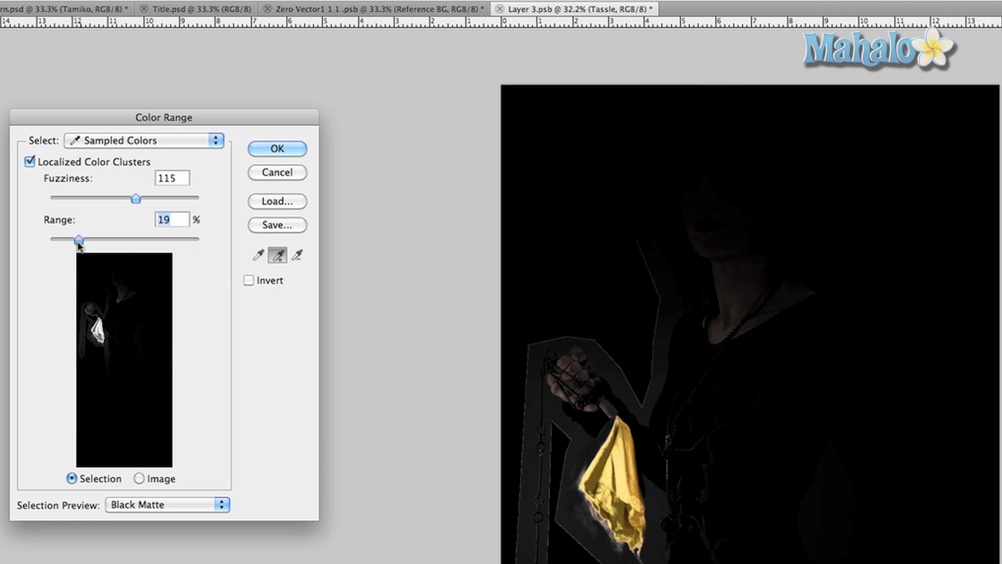
mouse_move(136, 199)
left_mouse_down()
mouse_move(114, 199)
mouse_move(134, 199)
left_mouse_up()
left_click_drag(79, 240, 61, 240)
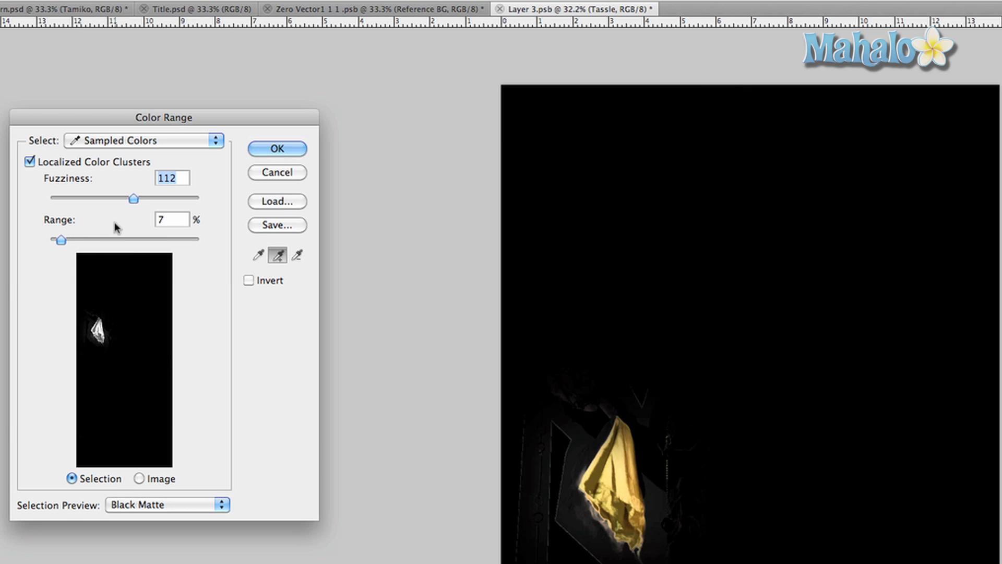
left_click(276, 149)
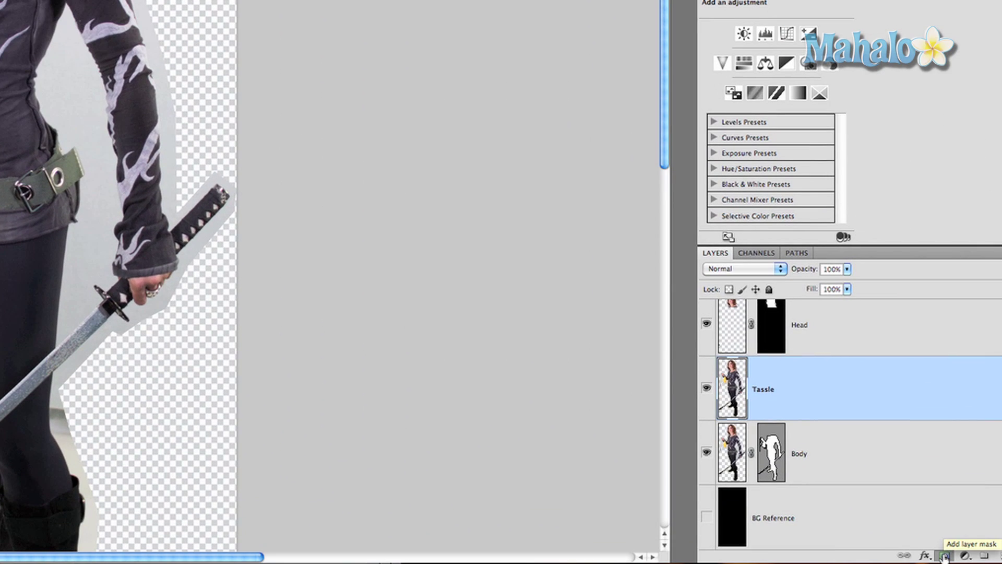
Step: Mask the Tassle layer to the tassel selection, check it with Body hidden, then target the layer image
left_click(944, 557)
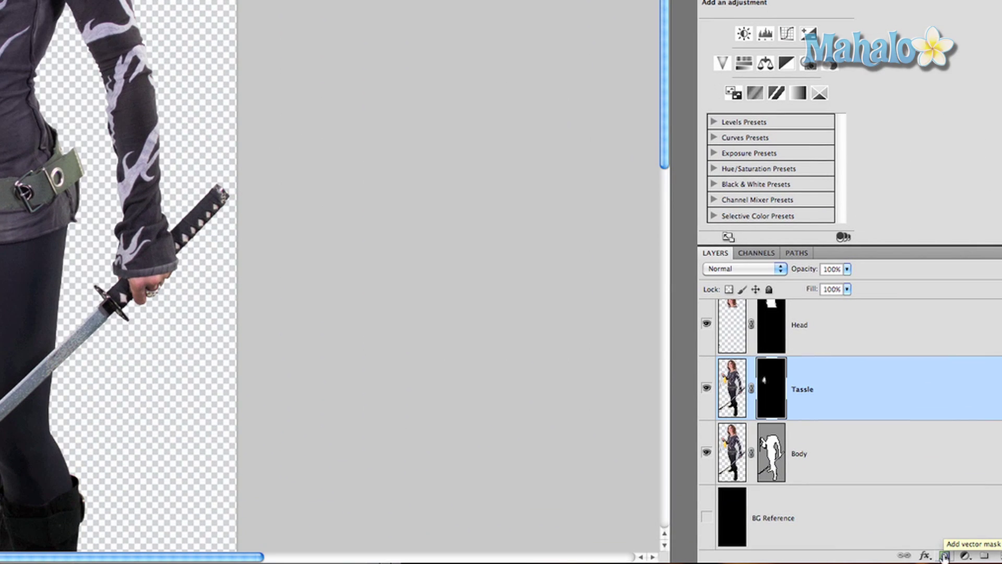
left_click(707, 454)
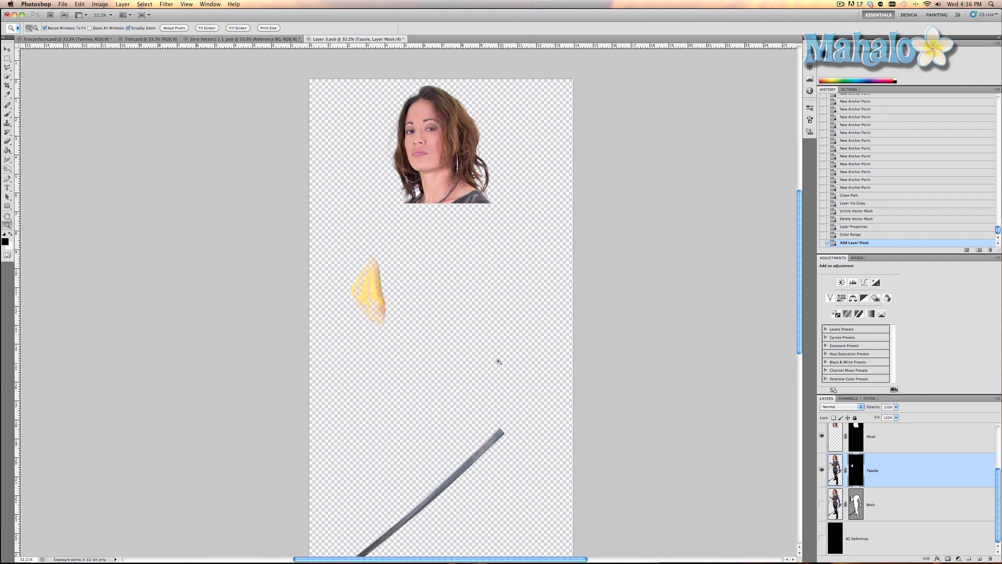
left_click(368, 311)
left_click(370, 308)
left_click(374, 303)
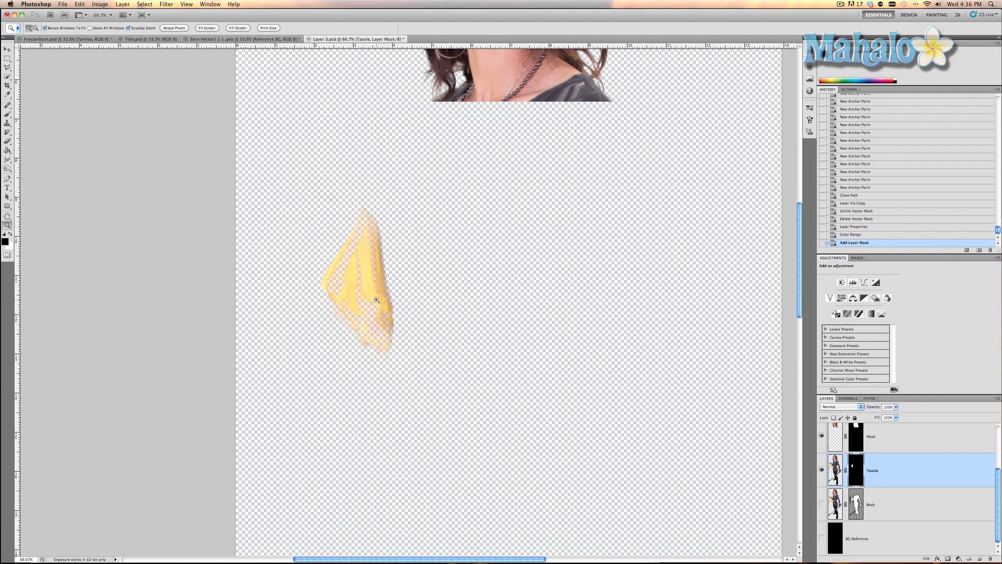
left_click(374, 303, "alt")
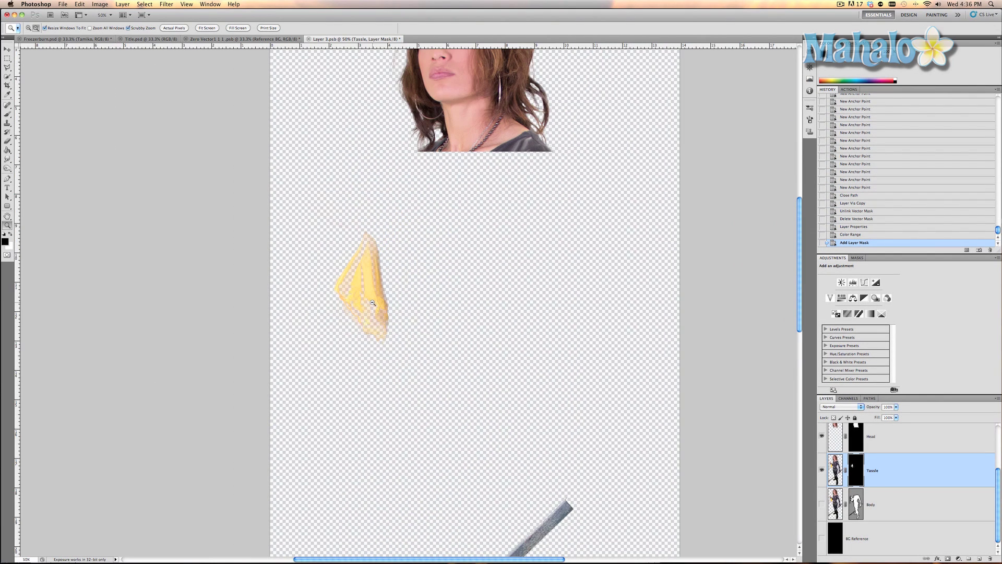
left_click(370, 303, "alt")
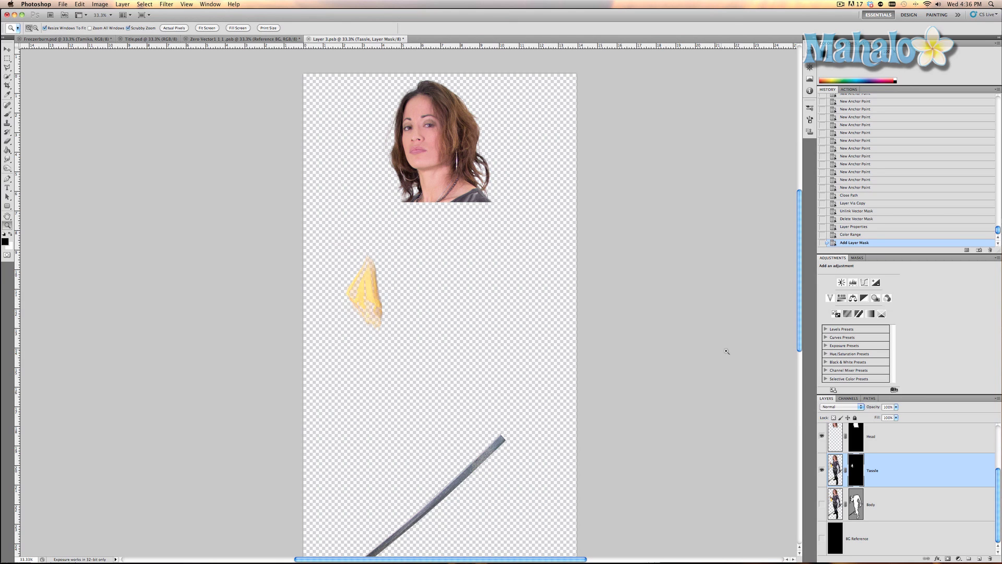
key("super+2")
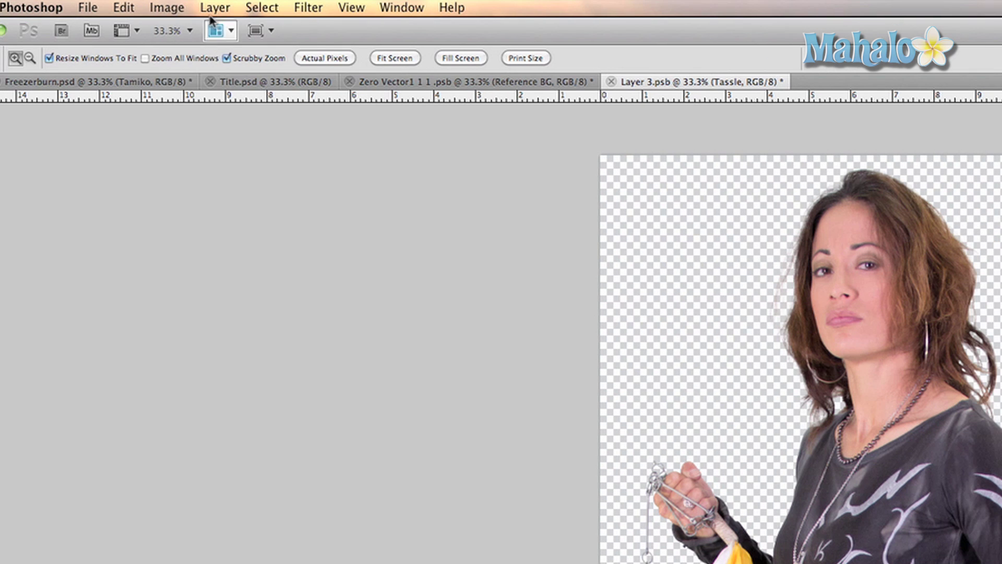
Step: Apply Hue/Saturation to the tassel with Saturation +32 and Hue -21
left_click(202, 8)
mouse_move(255, 60)
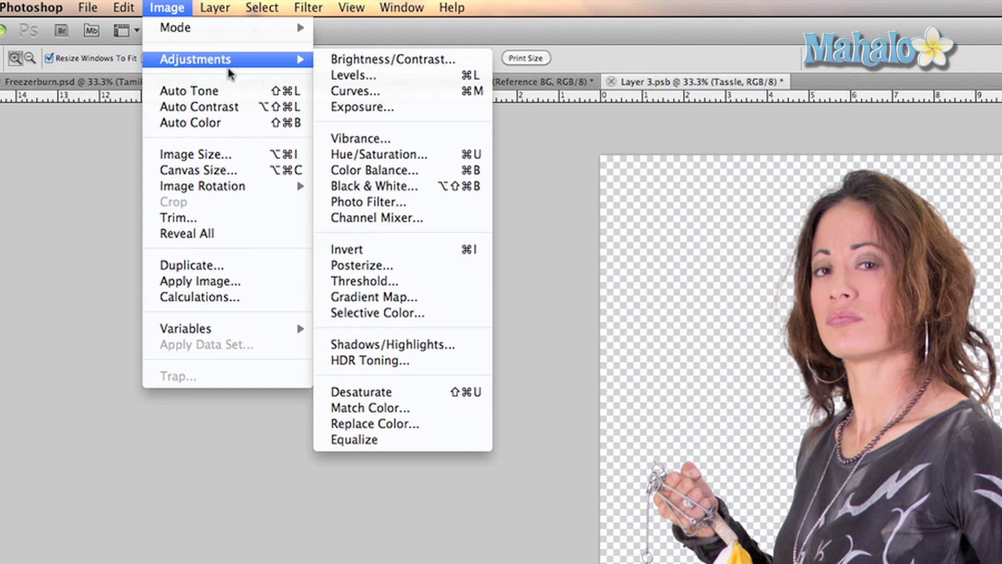
key("Escape")
key("i")
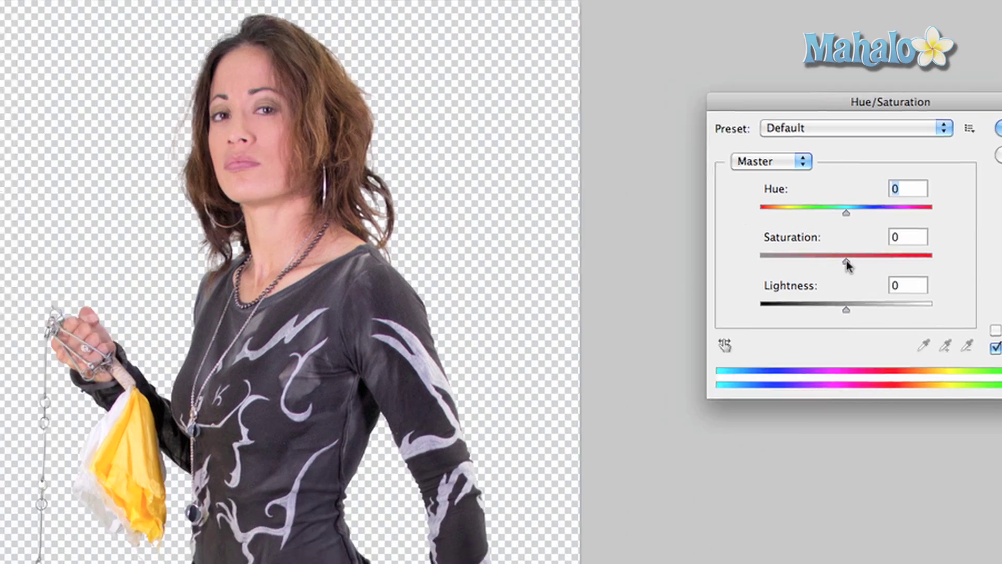
left_click_drag(805, 251, 830, 249)
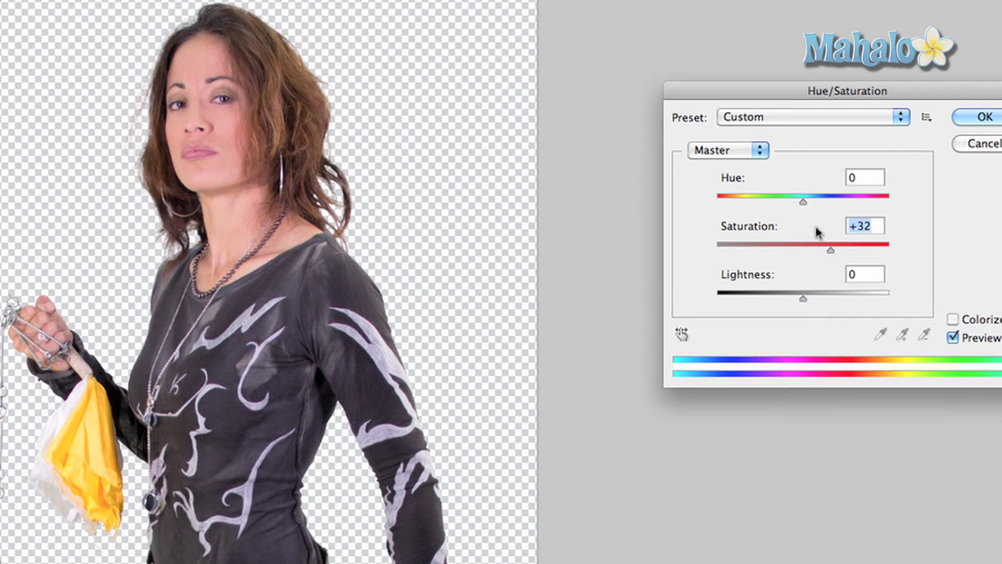
mouse_move(802, 202)
left_mouse_down()
mouse_move(722, 205)
mouse_move(877, 203)
mouse_move(762, 202)
mouse_move(784, 200)
left_mouse_up()
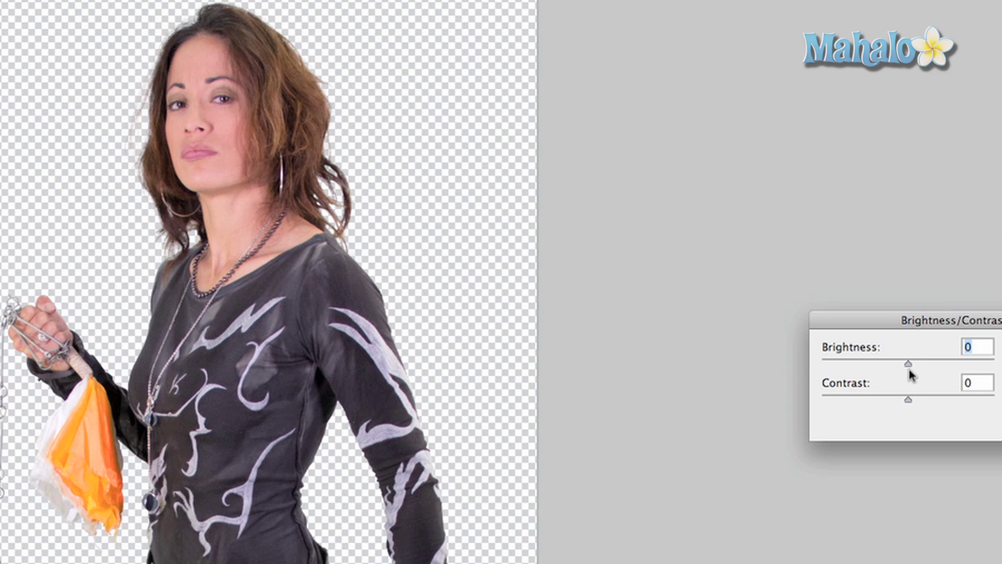
Step: Apply Brightness 13 and Contrast 39 to the tassel, then zoom in to inspect it
left_click_drag(909, 398, 940, 398)
mouse_move(907, 362)
left_mouse_down()
mouse_move(894, 361)
mouse_move(916, 366)
left_mouse_up()
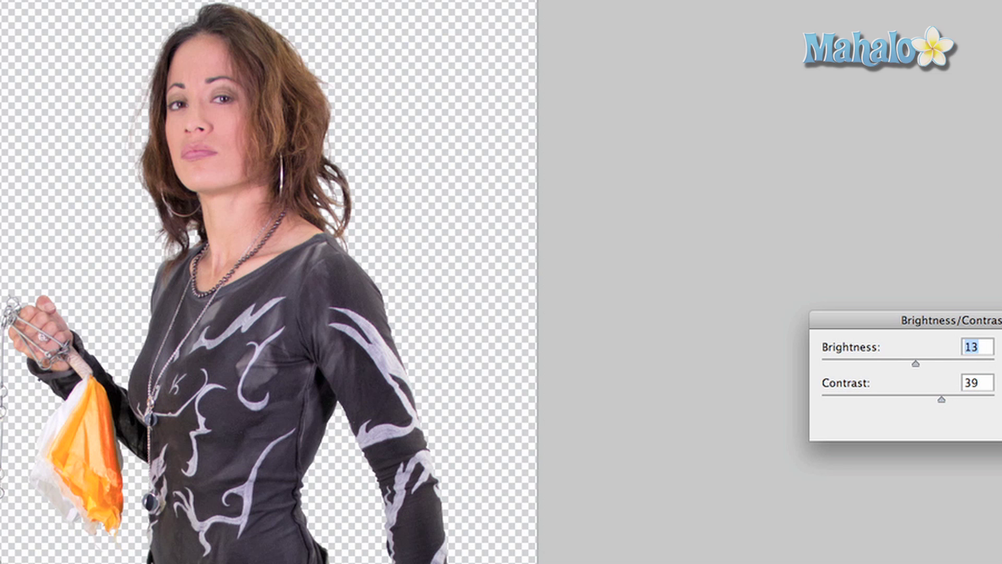
key("Return")
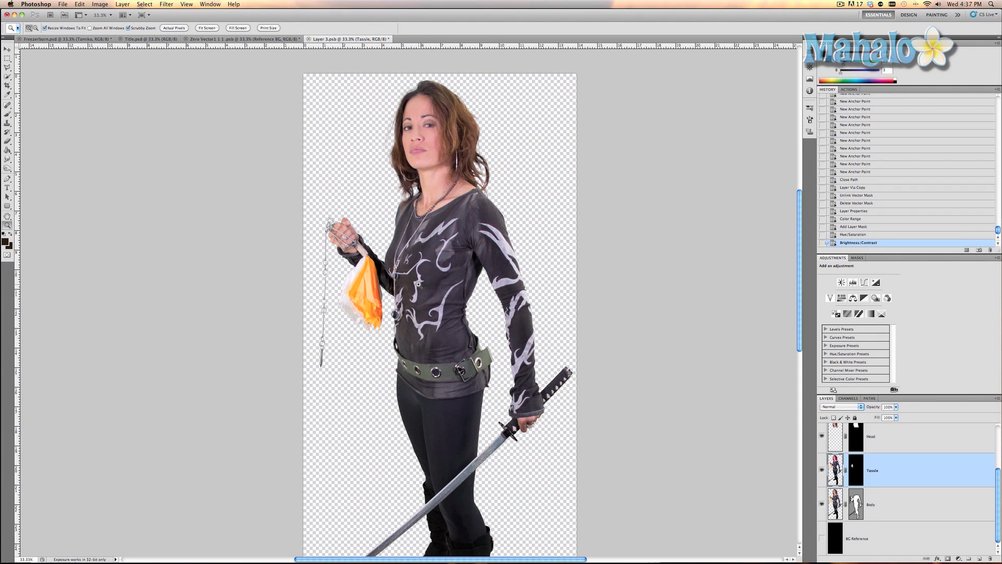
left_click(430, 148)
left_click(430, 148)
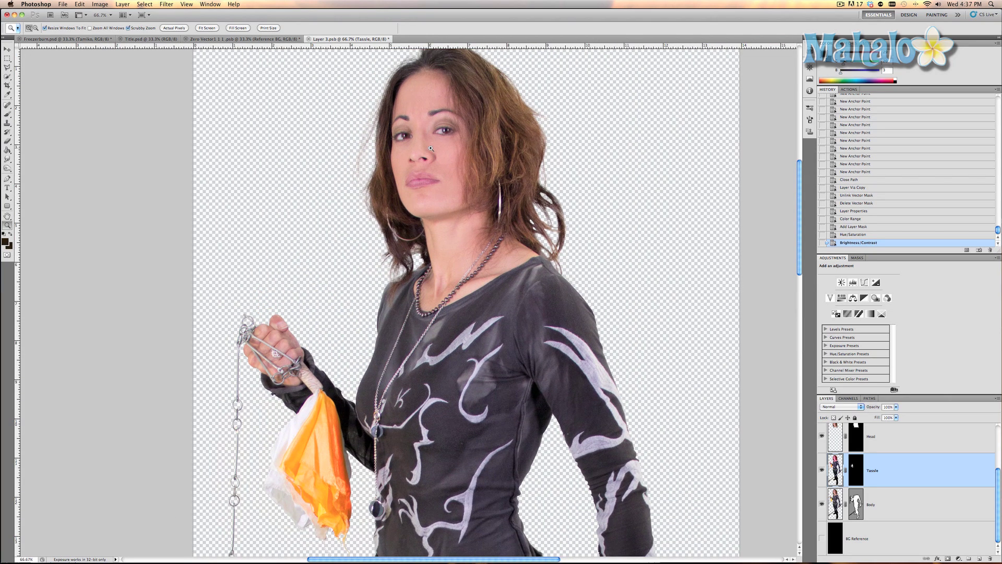
scroll(434, 146, "up", 1)
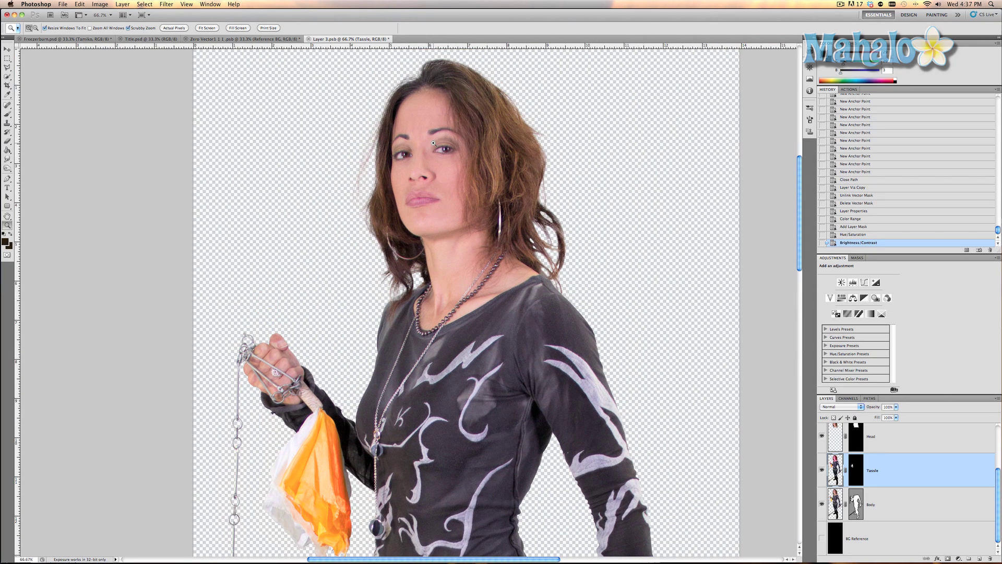